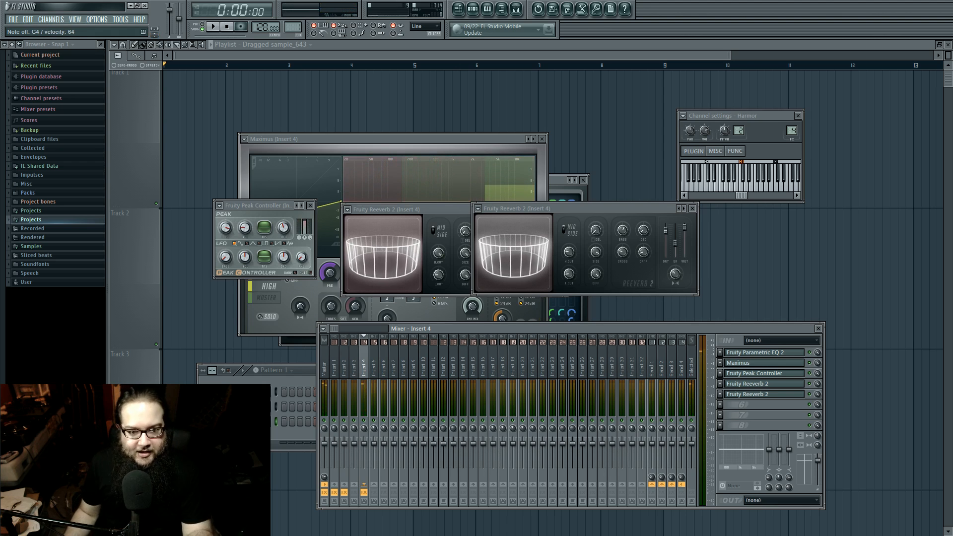
Bring up the step sequencer, open the Harmor channel's plugin window and move it into clear view
click(472, 11)
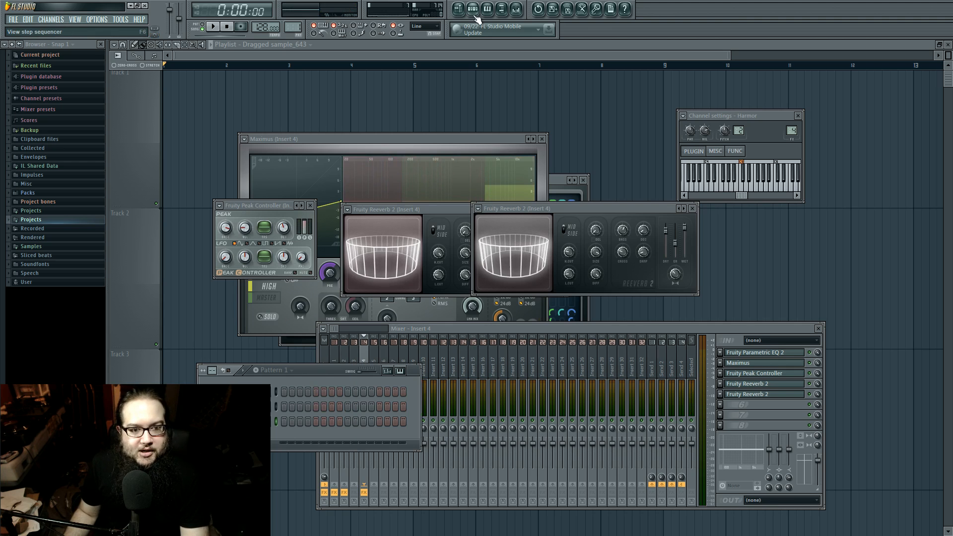
click(252, 421)
click(253, 422)
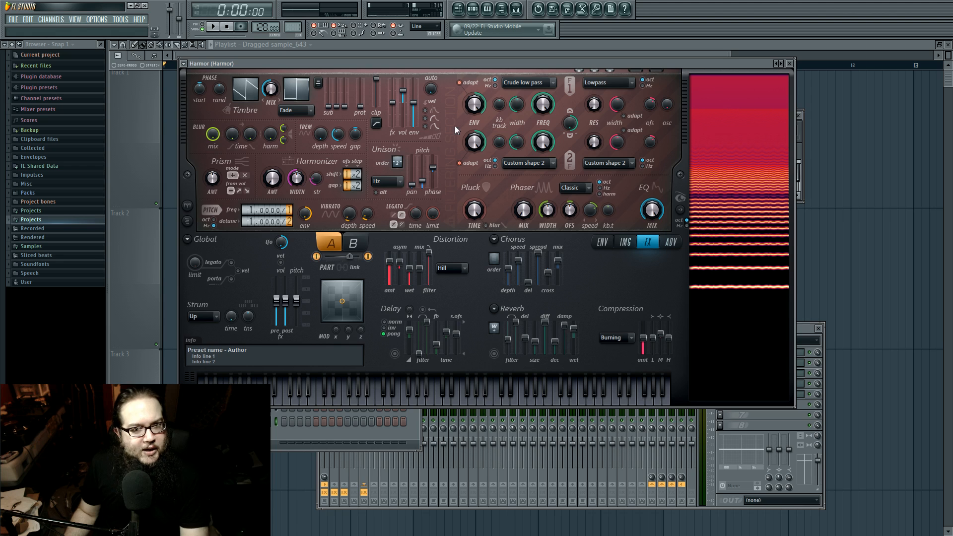
drag(470, 64, 499, 102)
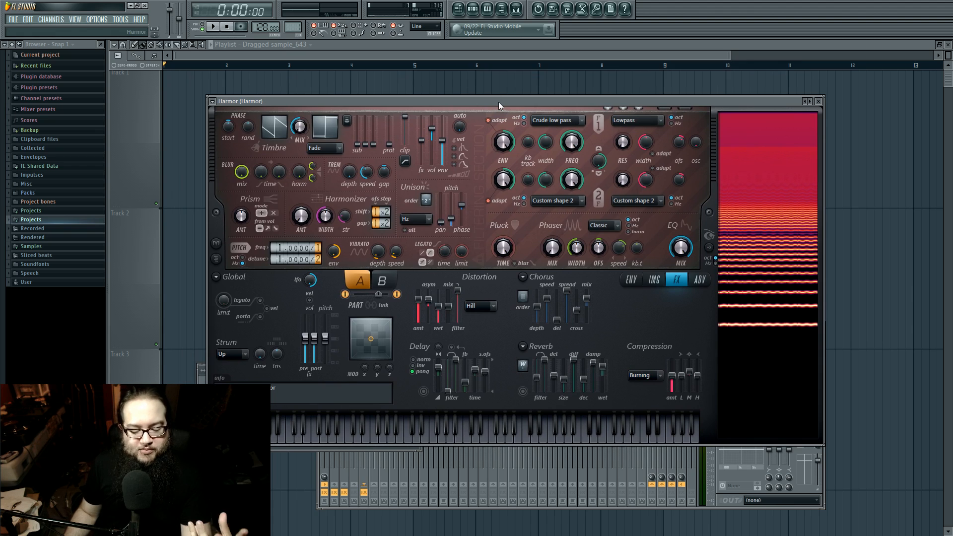
drag(498, 102, 501, 95)
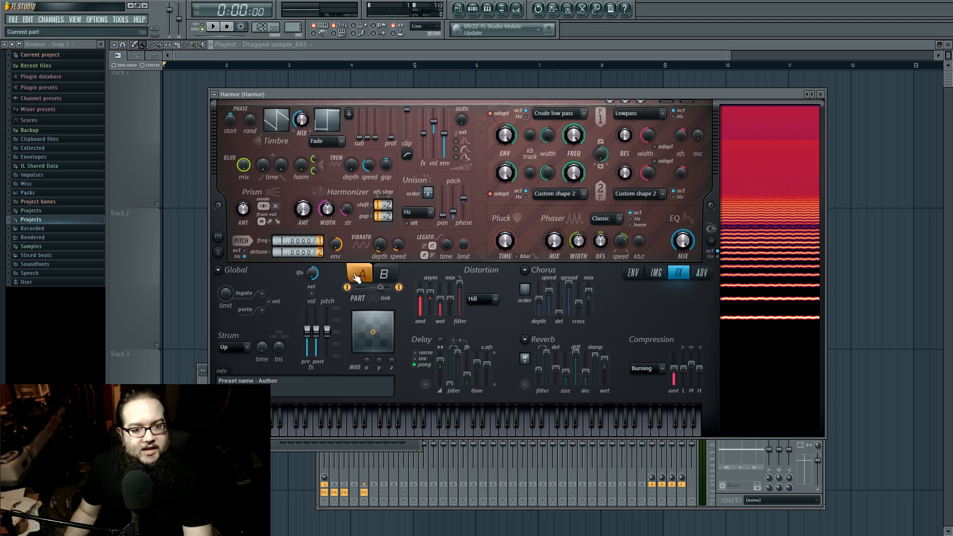
Audition Harmor's part A alone by turning part B off, and turn part B back on
click(400, 287)
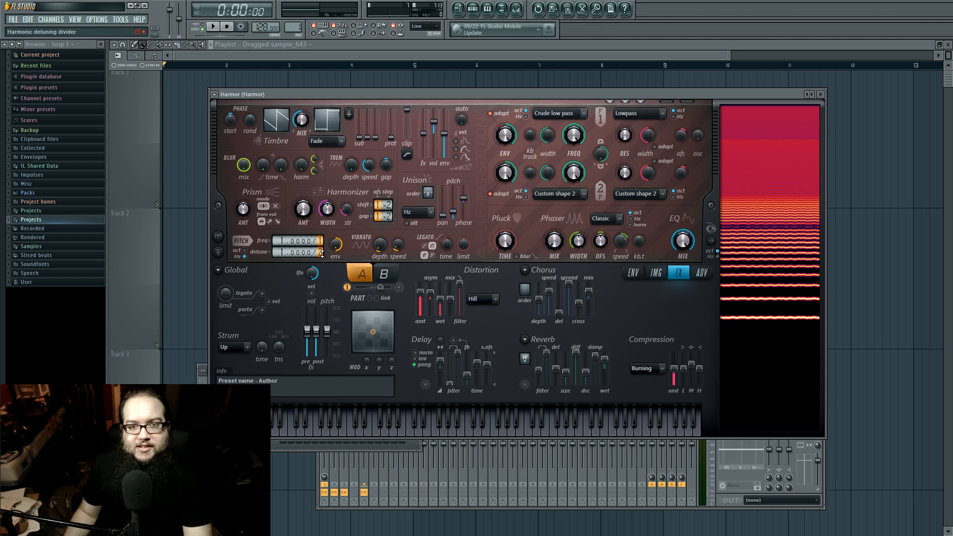
scroll(323, 254, down, 1)
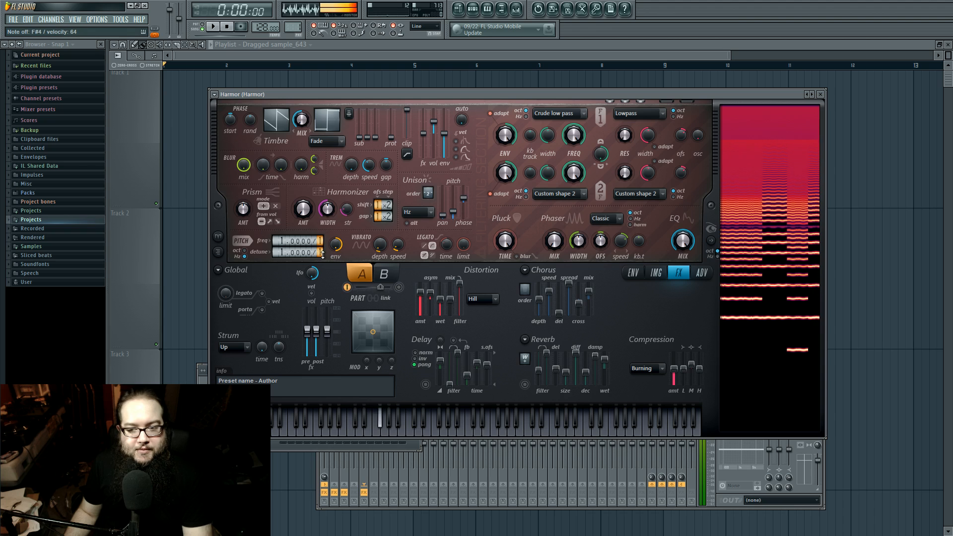
scroll(324, 255, up, 1)
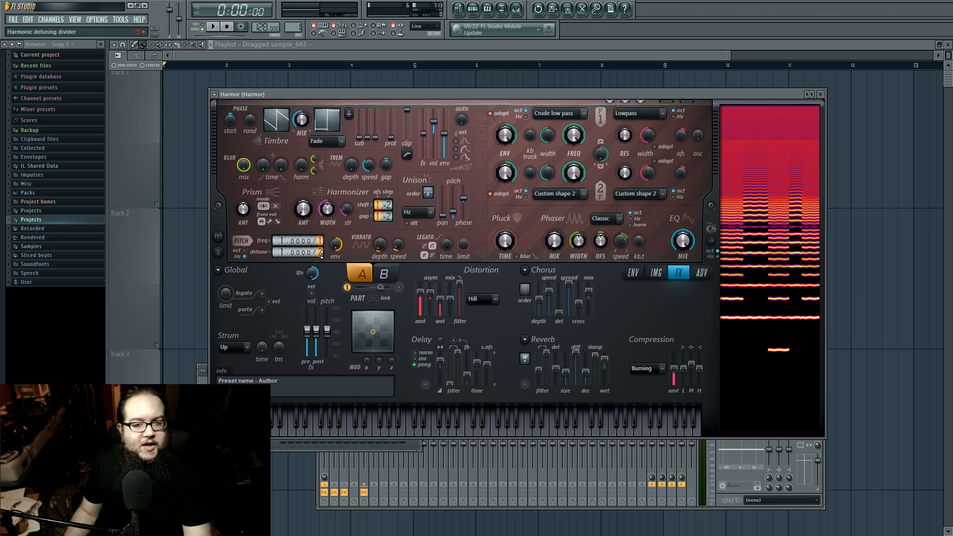
click(399, 287)
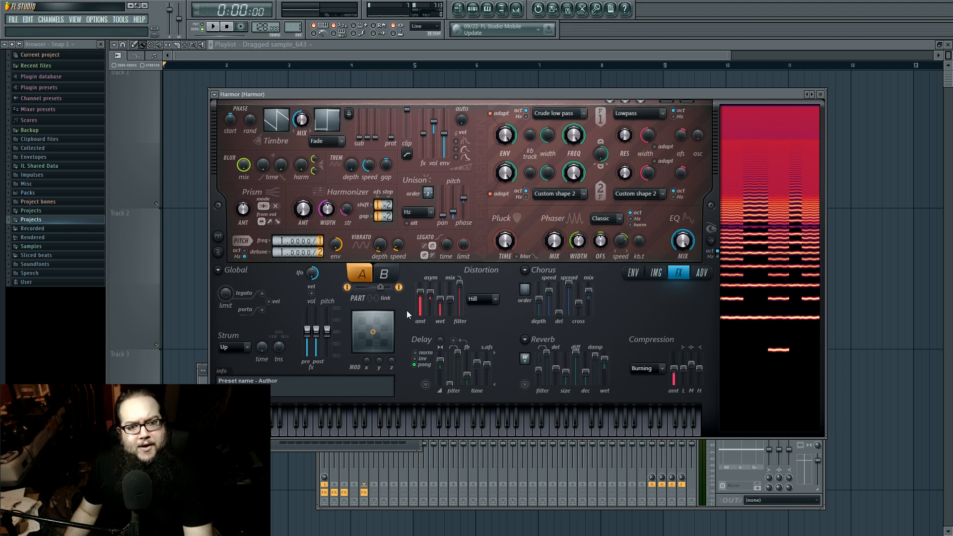
Display part A's Harmonic unison pitch shape in Harmor's envelope editor
click(384, 273)
click(362, 274)
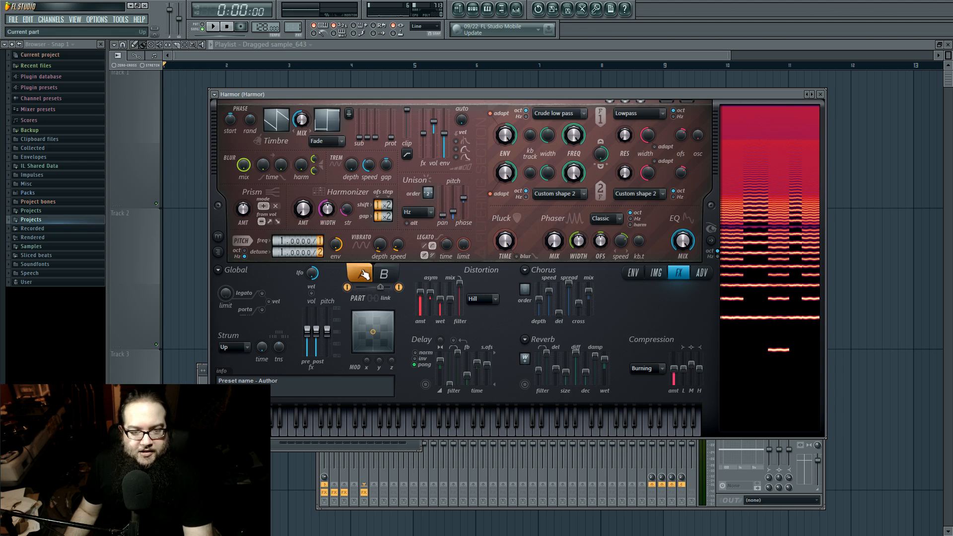
click(638, 274)
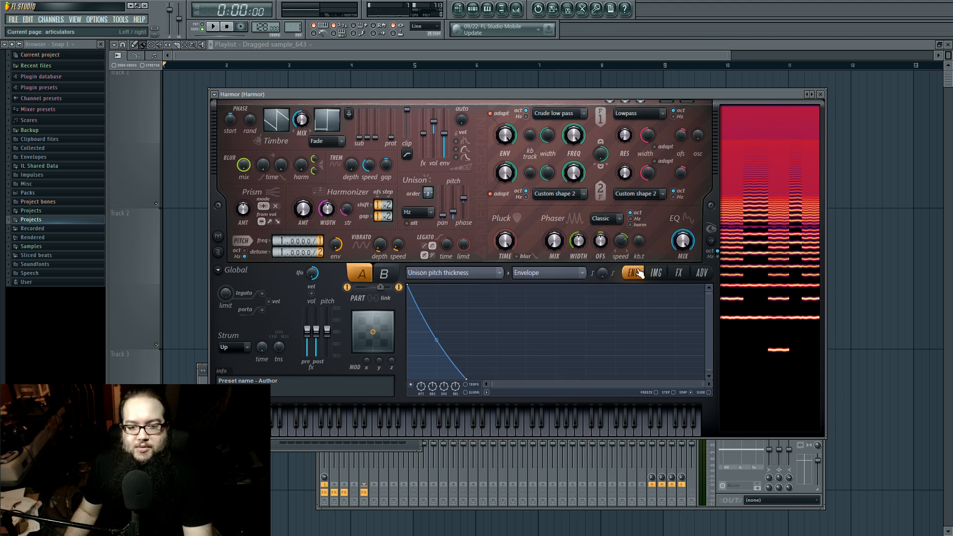
click(431, 273)
click(609, 283)
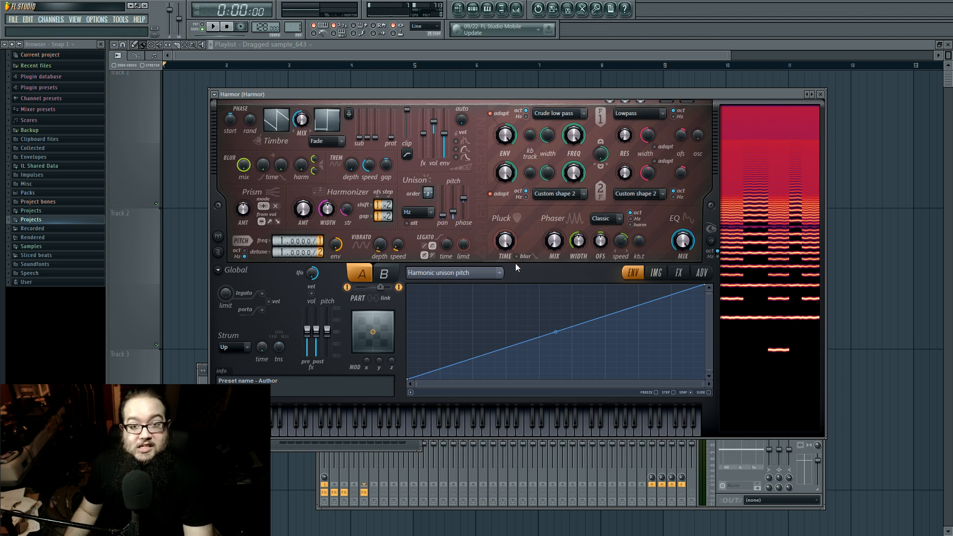
Display the Unison pitch thickness envelope of part A in the editor
click(496, 273)
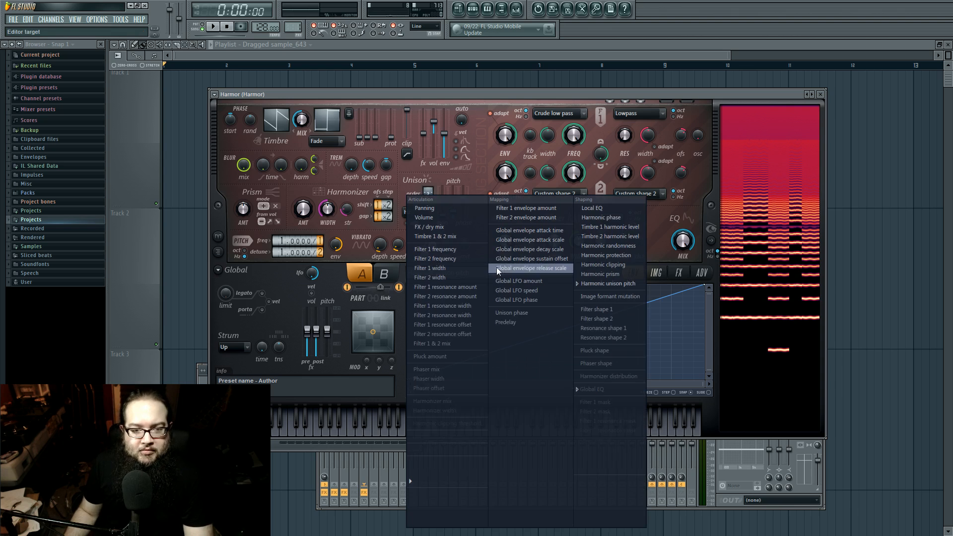
click(472, 154)
right_click(458, 214)
click(479, 235)
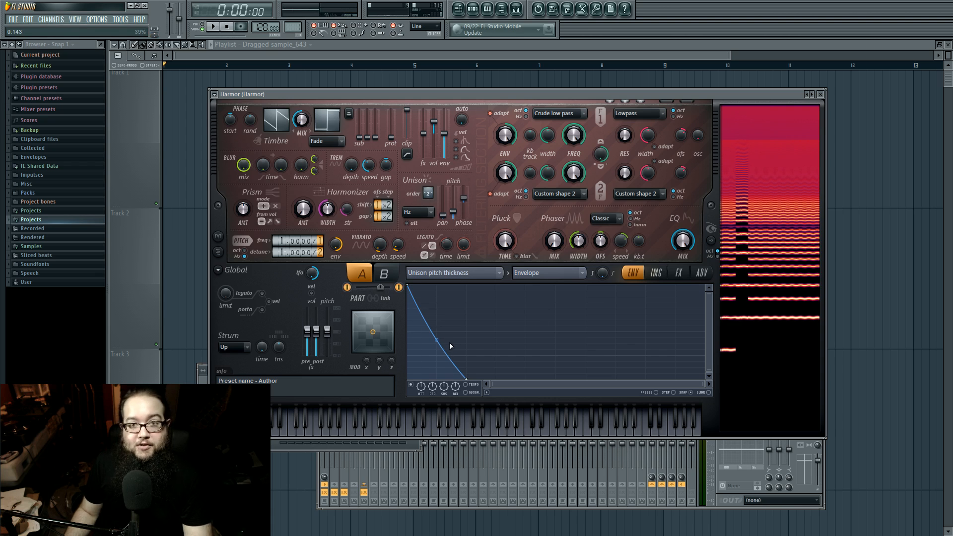
Compare part B's Unison pitch thickness envelope with part A's, and show Harmor's effects page
click(387, 274)
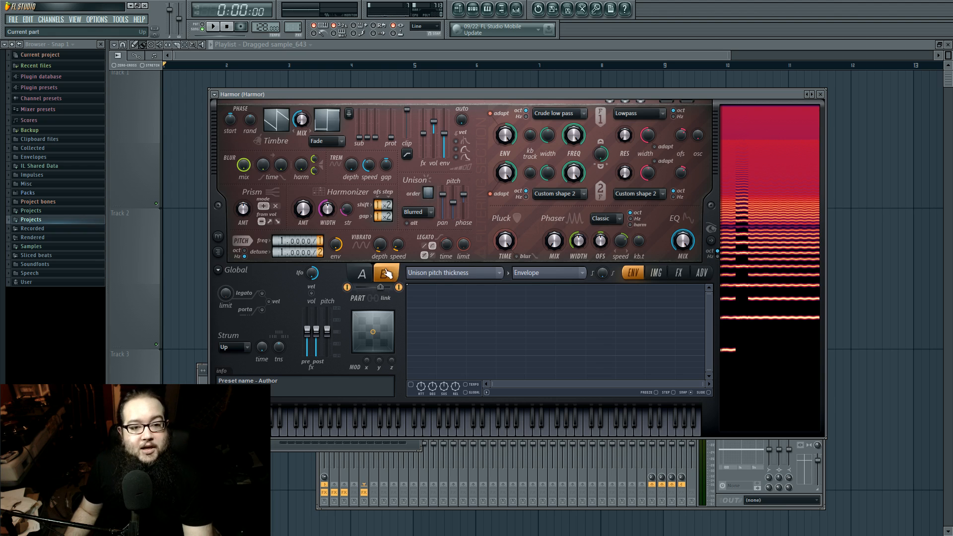
click(373, 276)
click(383, 274)
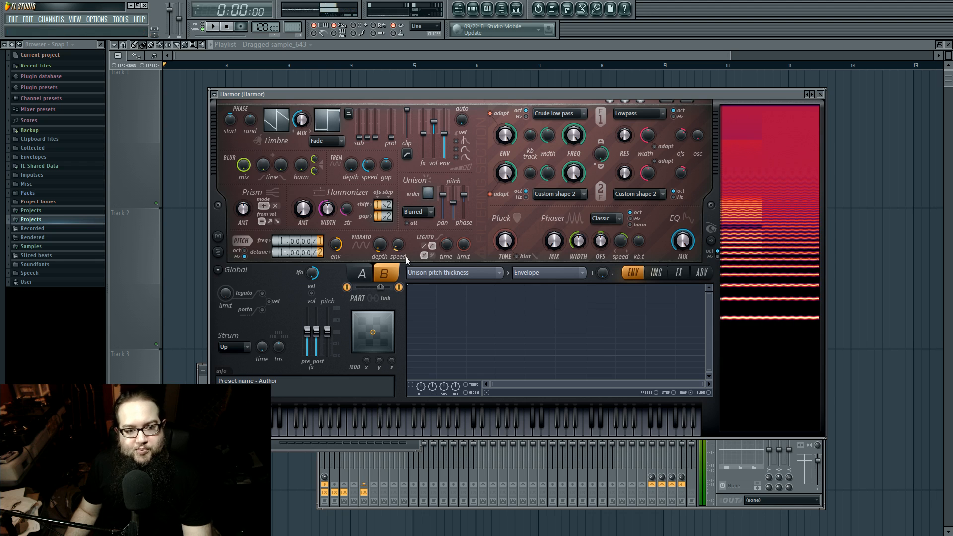
mouse_move(385, 250)
mouse_down()
mouse_move(385, 231)
mouse_move(386, 251)
mouse_up()
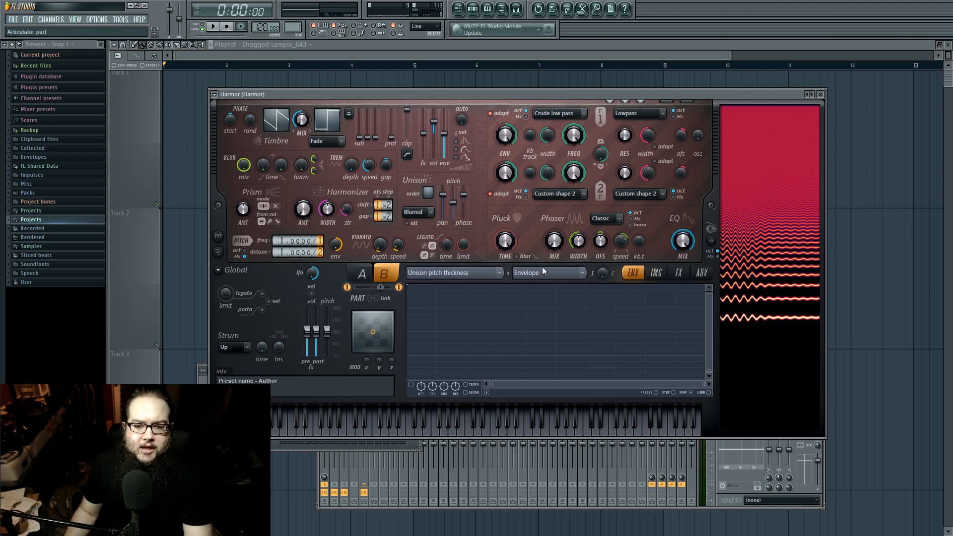
click(680, 274)
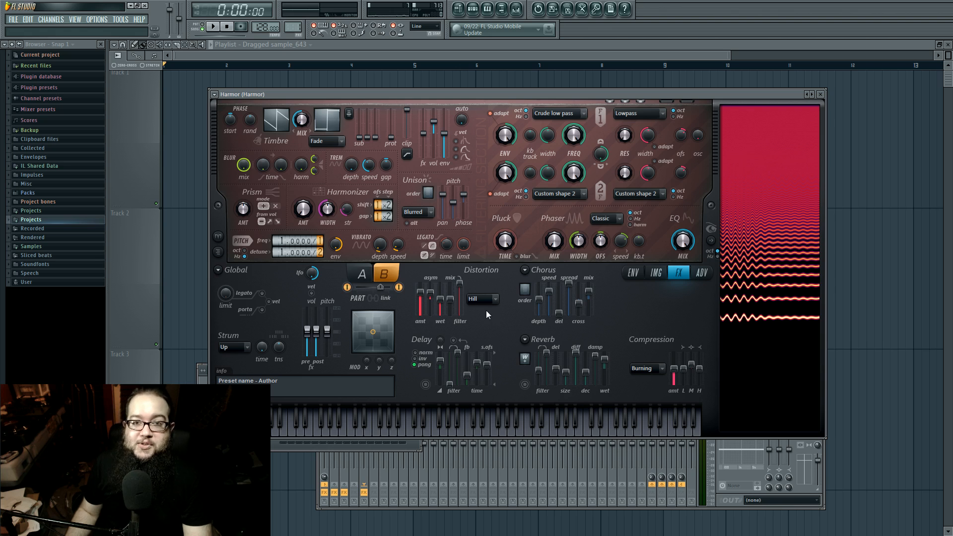
click(821, 94)
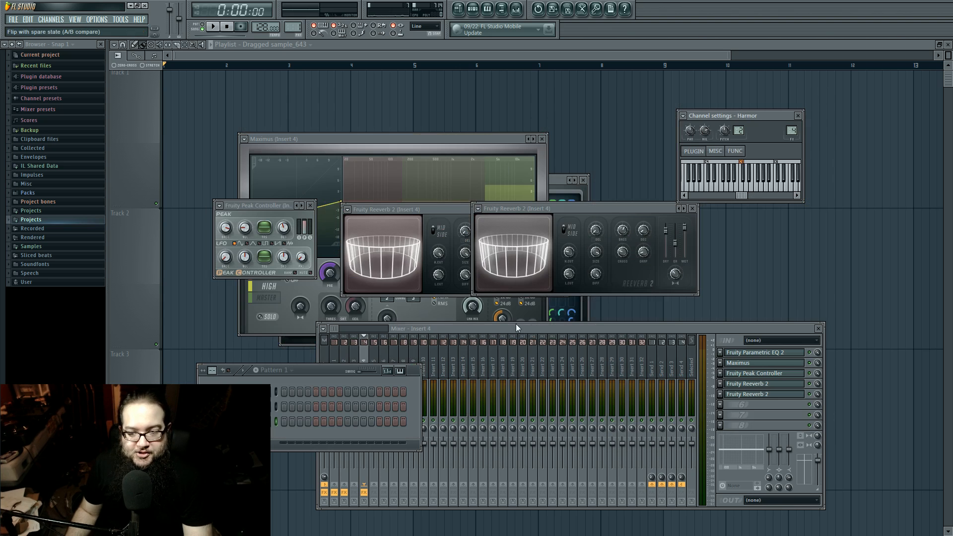
drag(774, 328, 781, 312)
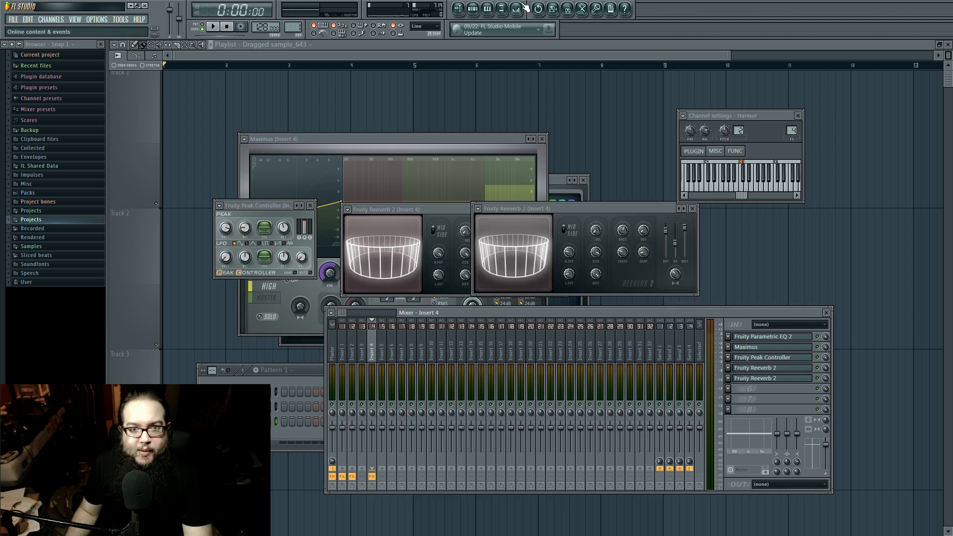
click(472, 12)
click(253, 422)
click(253, 421)
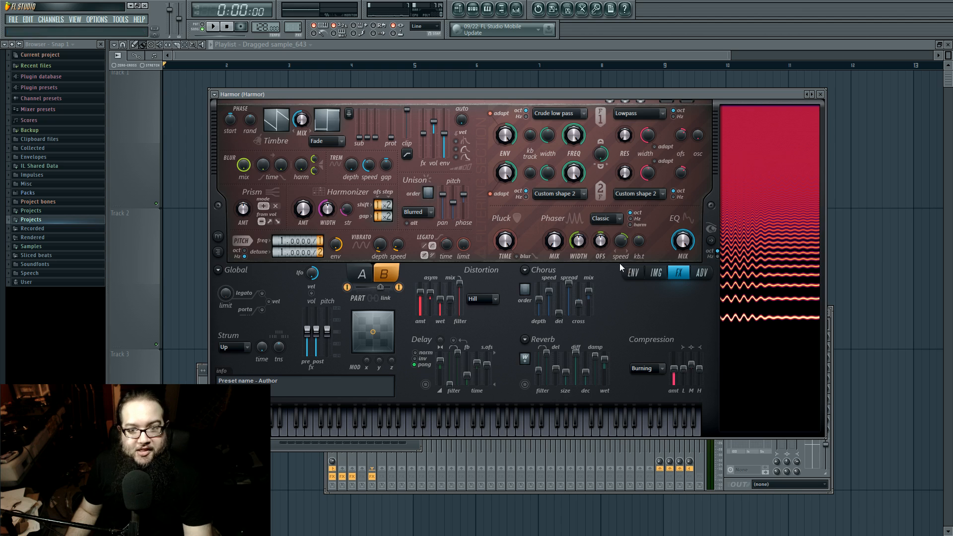
Examine Harmor's Global EQ curve for part B and for part A in the envelope editor
click(633, 273)
click(684, 248)
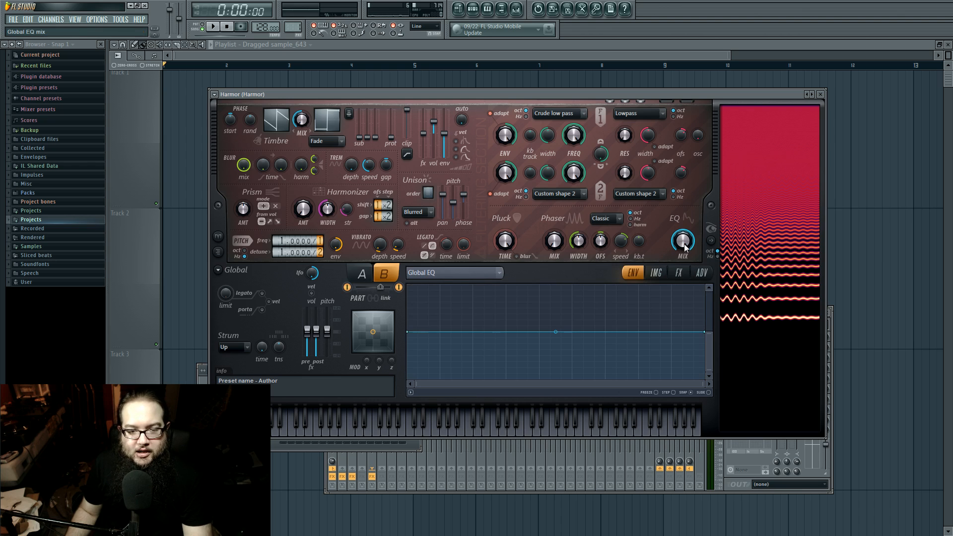
click(362, 272)
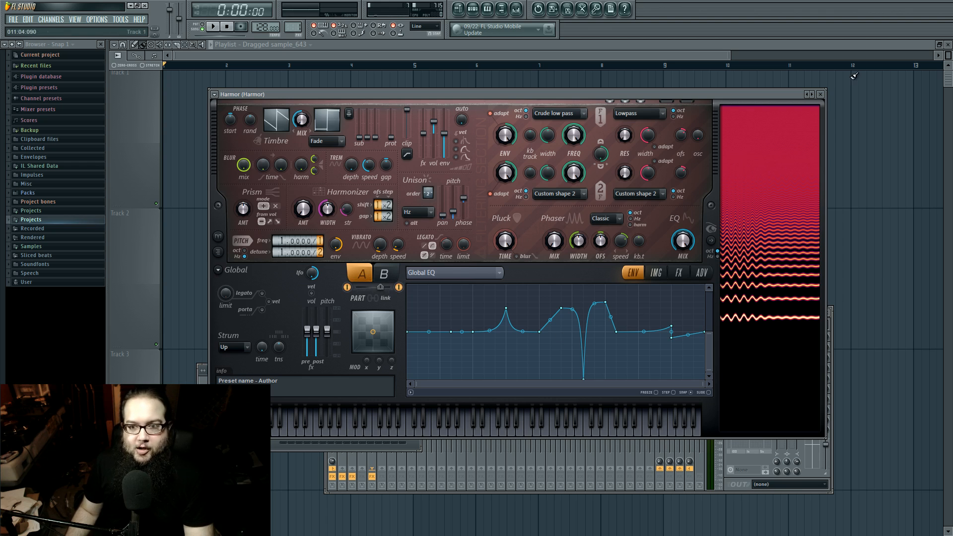
Close Harmor, move the mixer up and open Insert 4's Fruity Parametric EQ 2 to examine its curve
click(821, 95)
drag(687, 314, 664, 264)
click(766, 301)
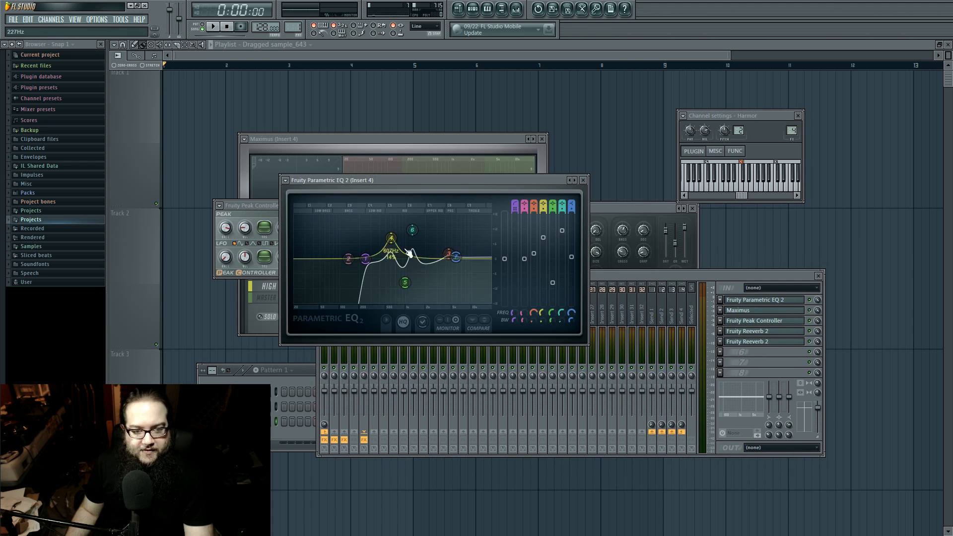
drag(474, 190, 497, 196)
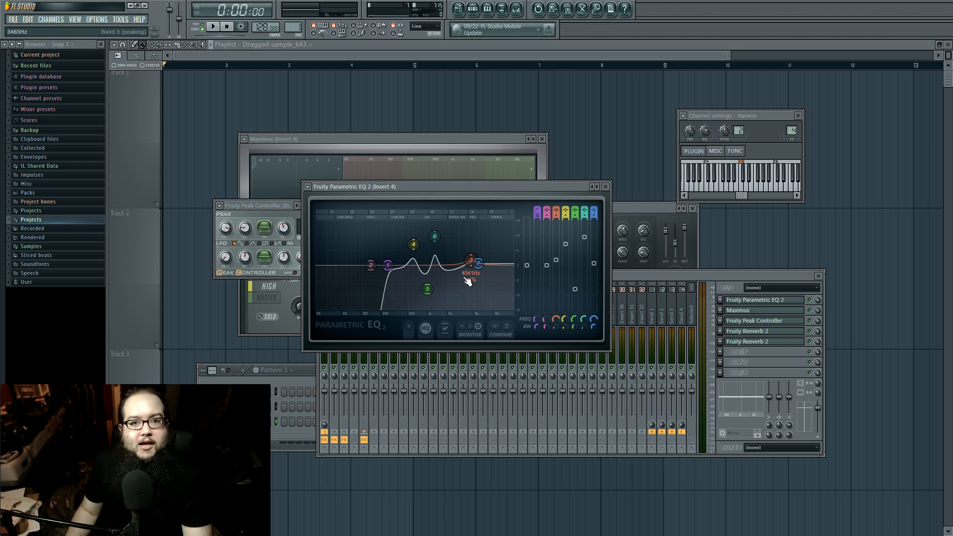
Bring Insert 4's Maximus window to the front and move it over the mixer
click(679, 273)
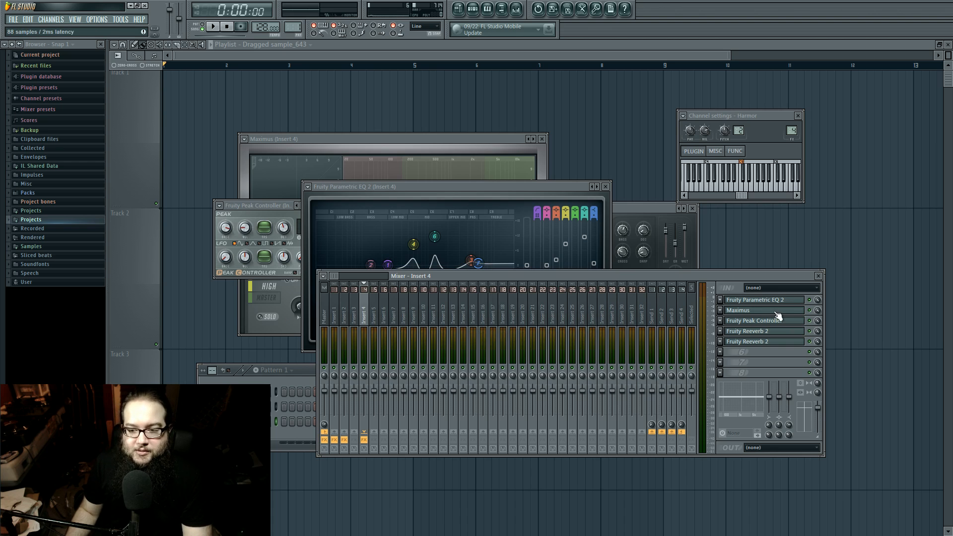
click(776, 312)
click(777, 313)
drag(418, 137, 502, 169)
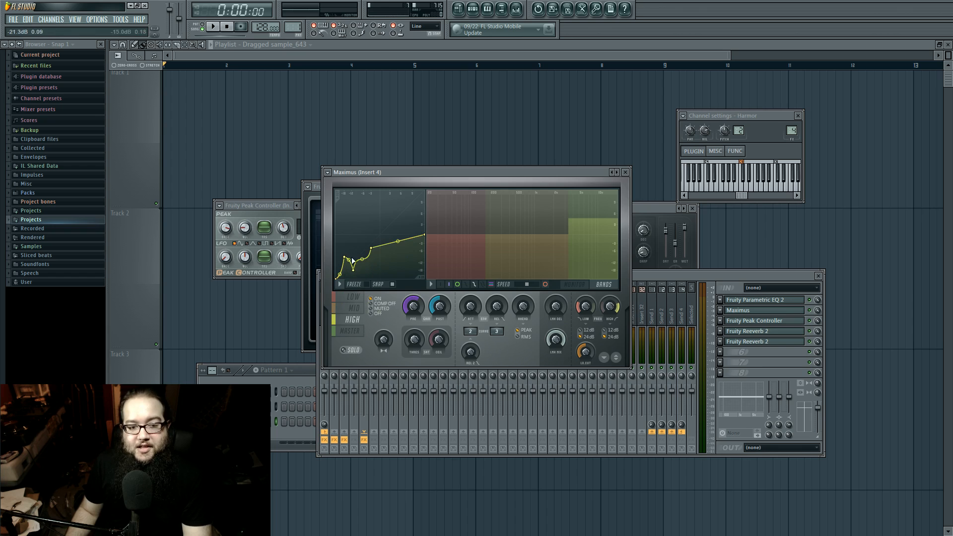
Review the low, mid, high and master band curves in Maximus, and switch its display to the monitor view
click(356, 299)
click(357, 308)
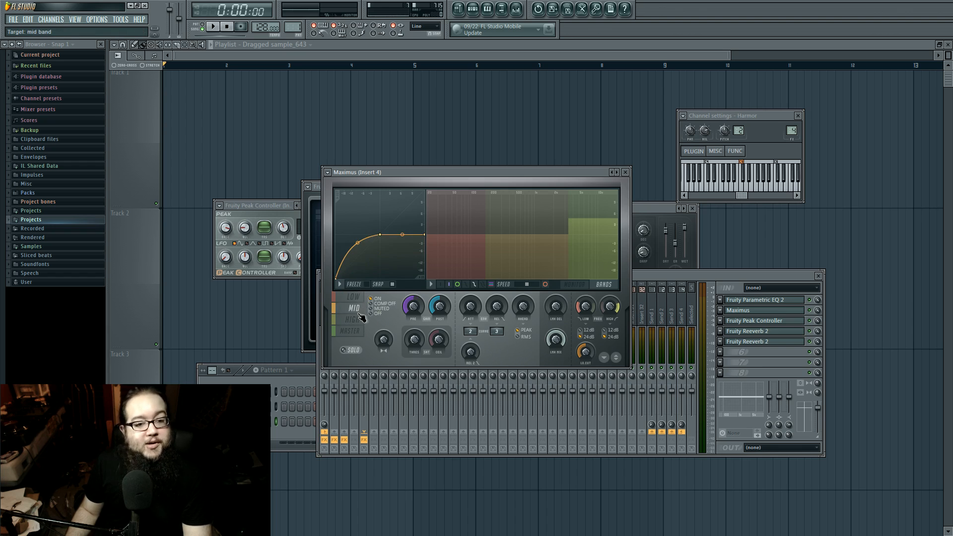
click(356, 320)
click(359, 299)
click(356, 309)
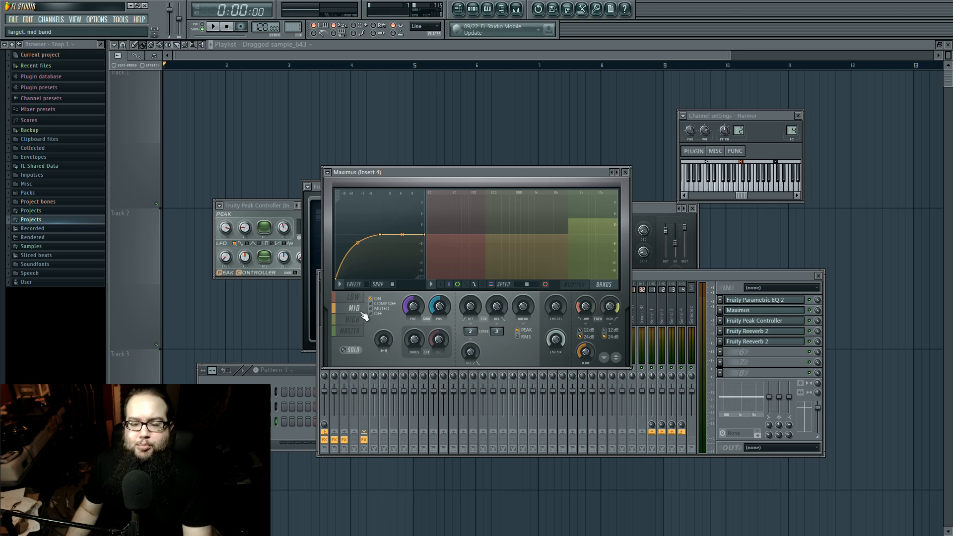
click(350, 331)
click(574, 284)
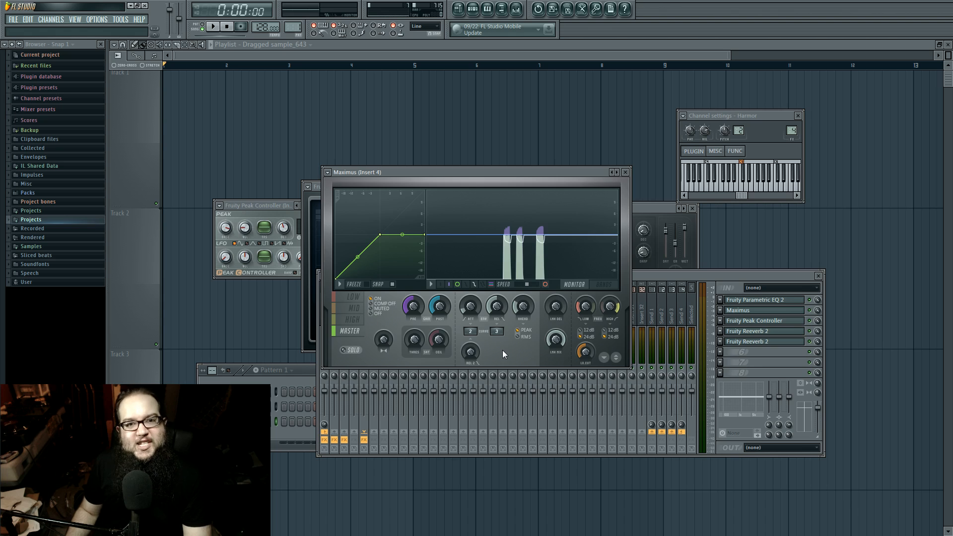
Open Insert 4's Fruity Peak Controller and both Fruity Reeverb 2 effects, stacking the two reverb windows one above the other
click(766, 323)
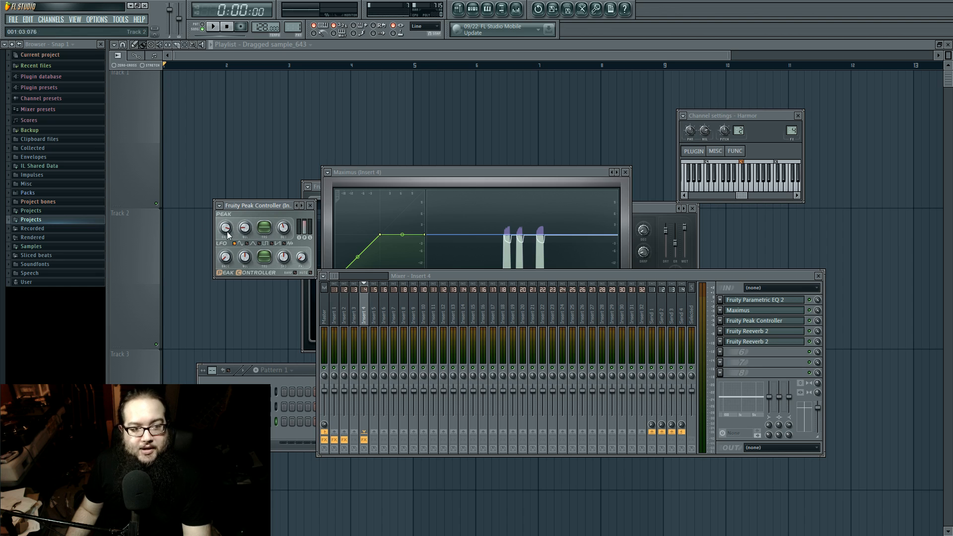
click(766, 331)
click(767, 341)
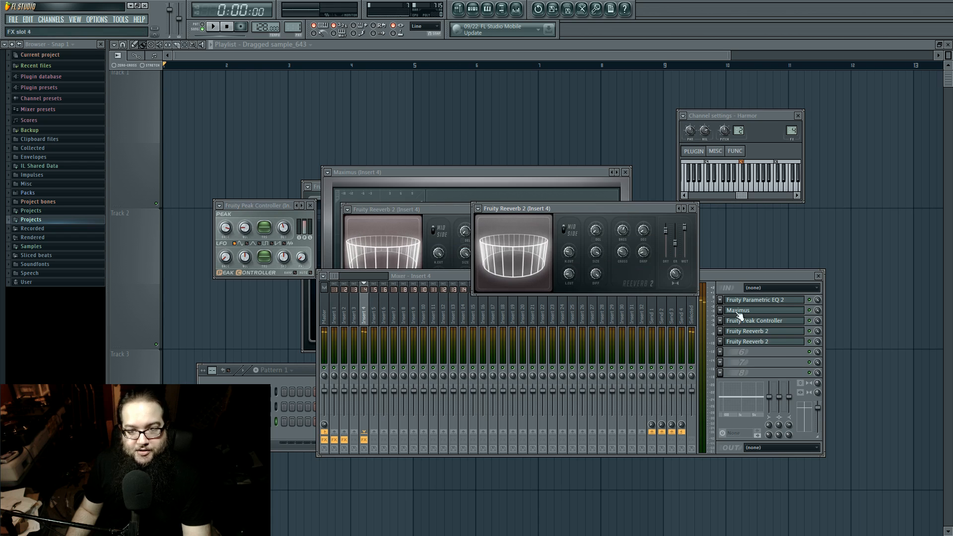
drag(624, 212, 486, 290)
drag(520, 208, 512, 185)
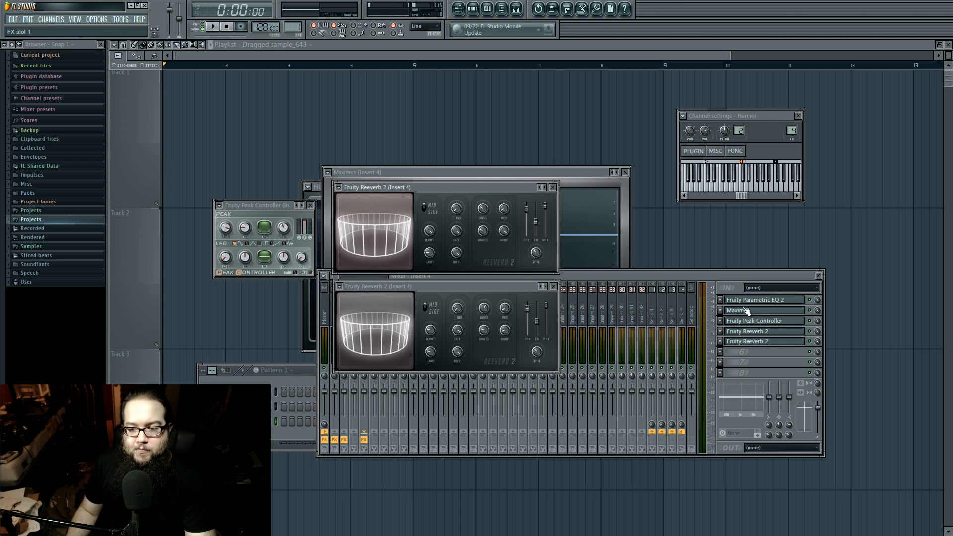
Show the slot 4 and slot 5 reverbs in turn, nudge the second reverb window, and bring the mixer forward
click(770, 332)
click(770, 332)
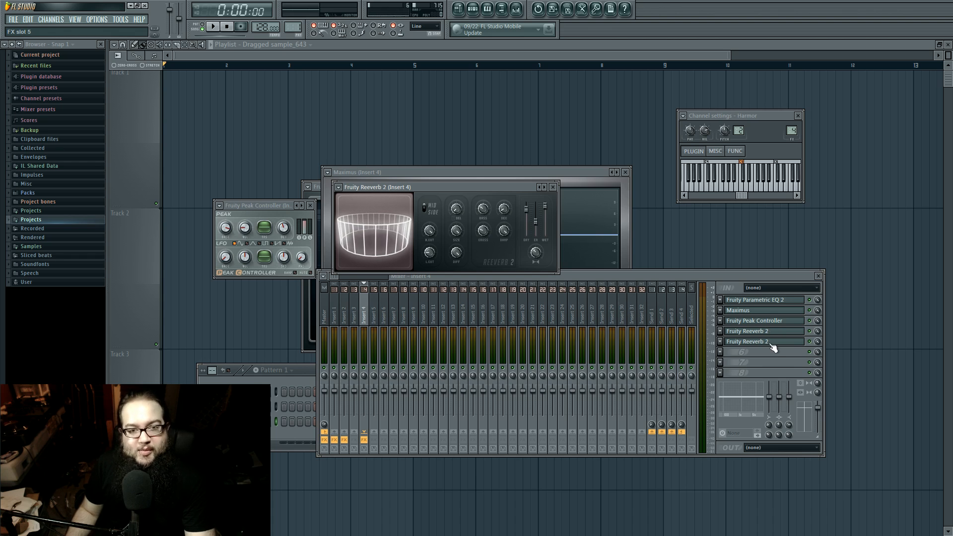
click(771, 343)
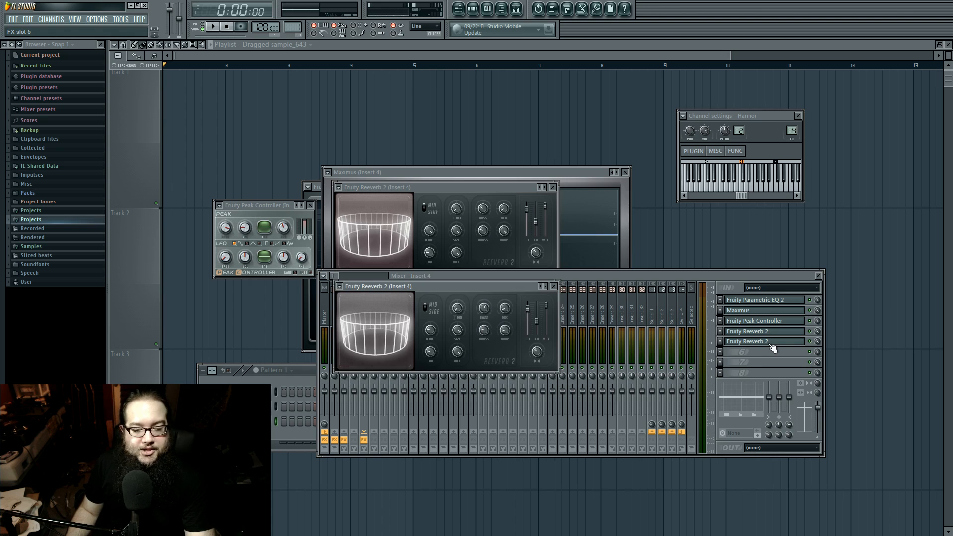
drag(427, 284, 424, 290)
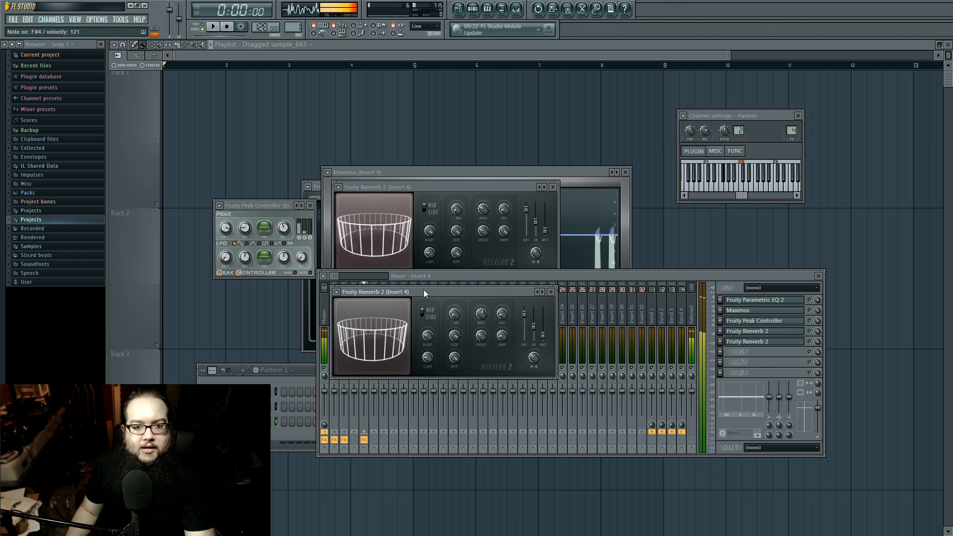
drag(424, 290, 423, 286)
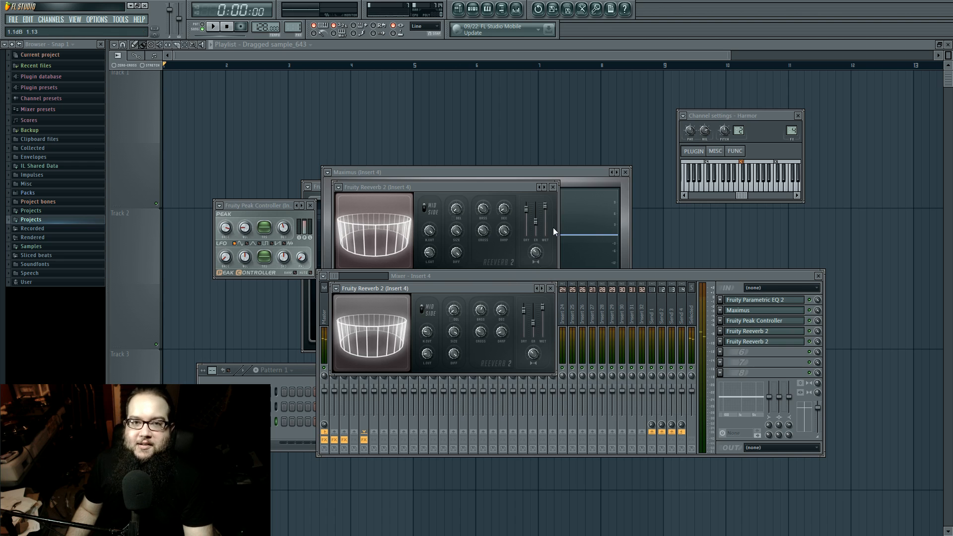
mouse_move(579, 275)
mouse_down()
mouse_move(571, 284)
mouse_move(570, 272)
mouse_up()
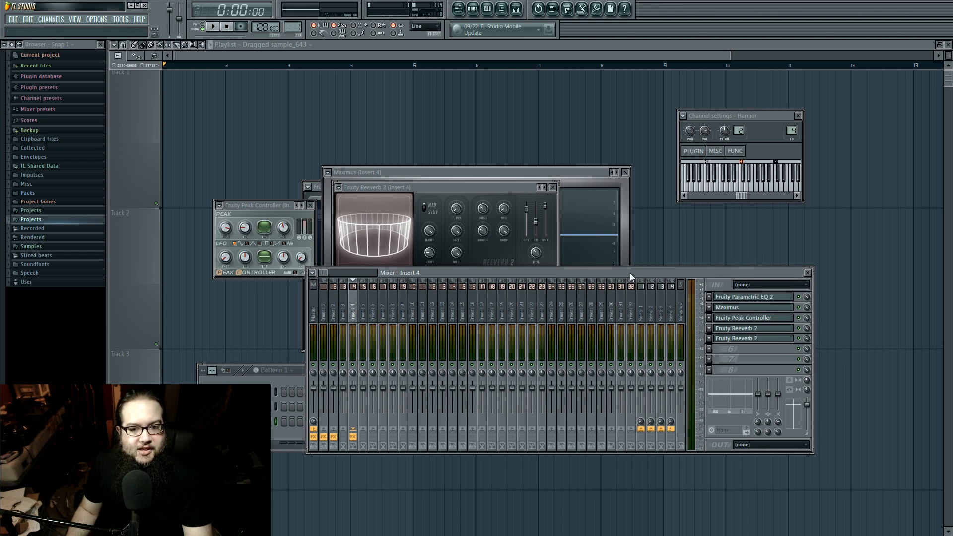
drag(630, 273, 624, 275)
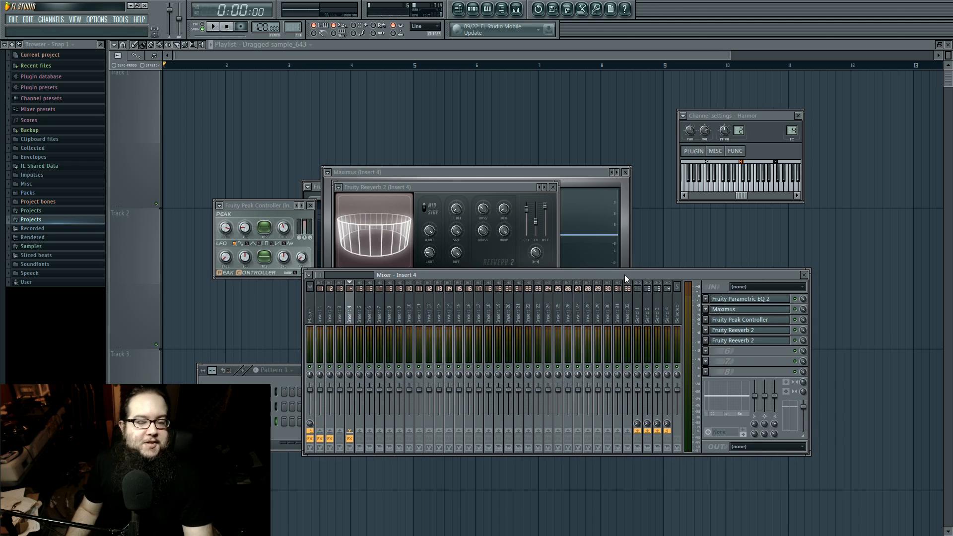